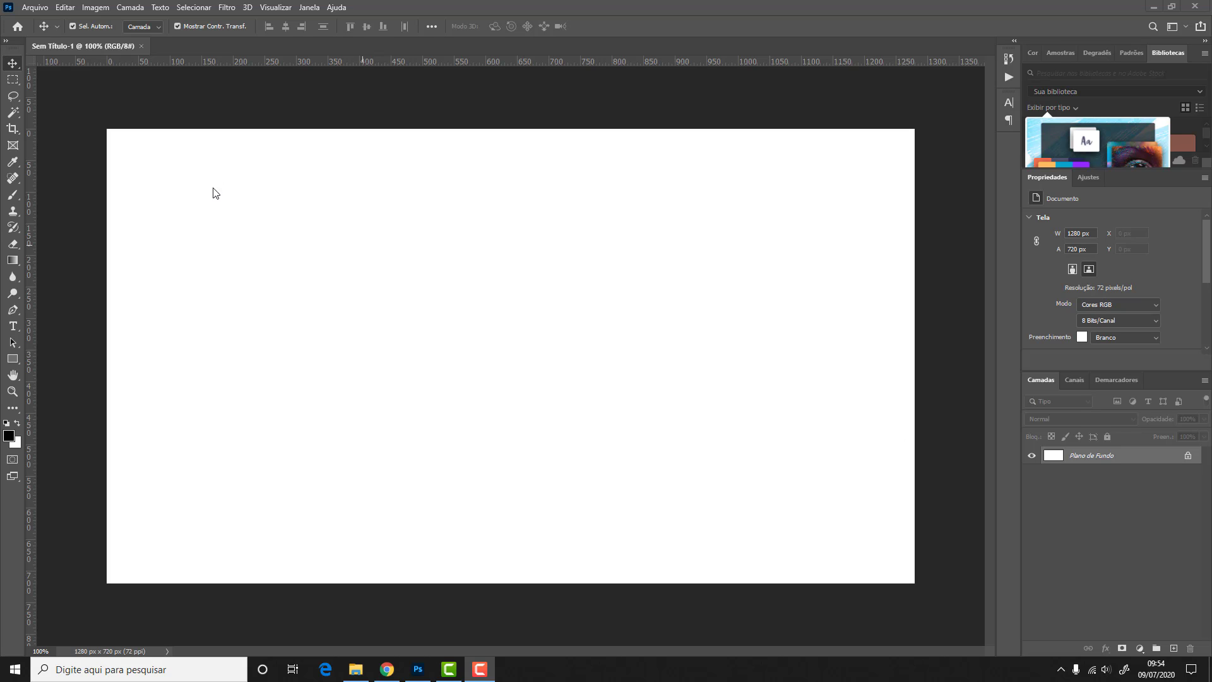
# In the Cursors preferences, try the painting cursor options and keep Normal Brush Tip
pyautogui.click(65, 7)
pyautogui.moveTo(149, 522)
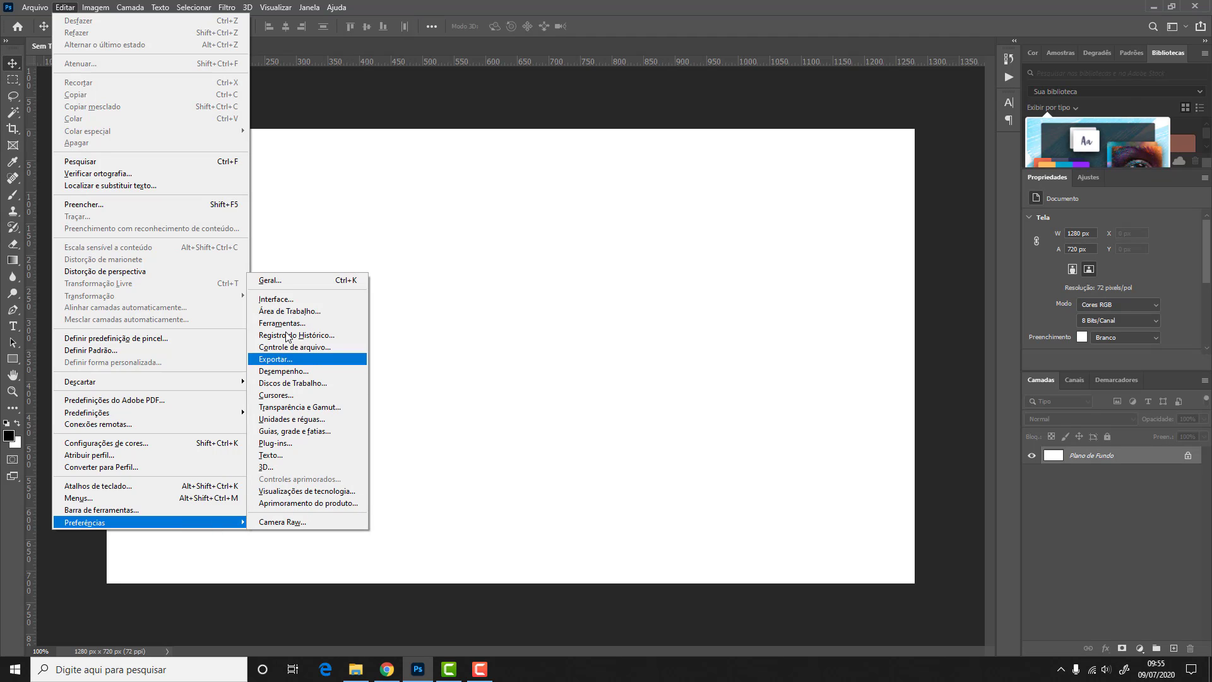
pyautogui.click(272, 282)
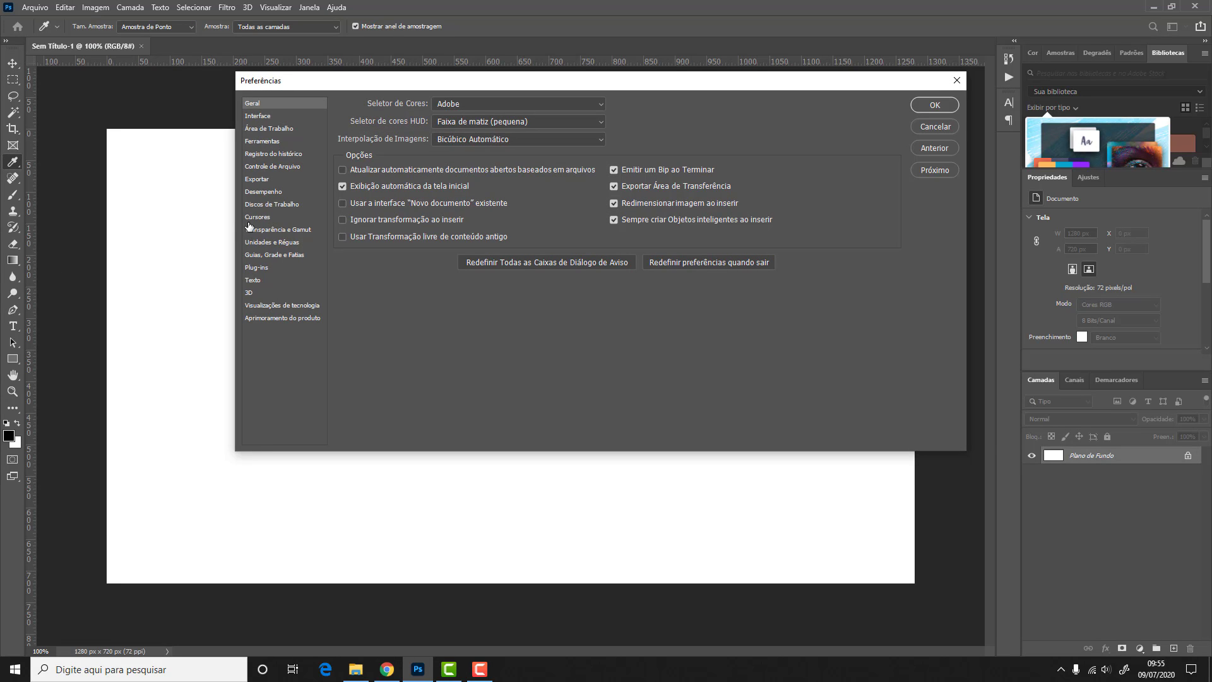
pyautogui.click(253, 217)
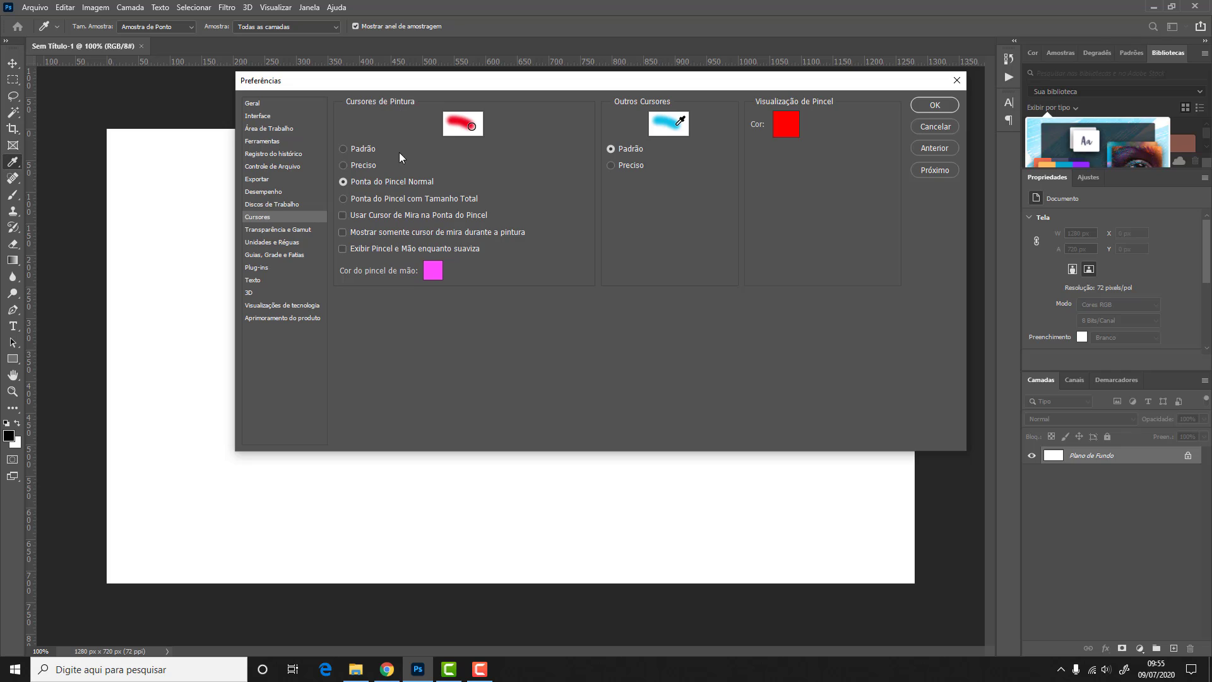
pyautogui.click(361, 166)
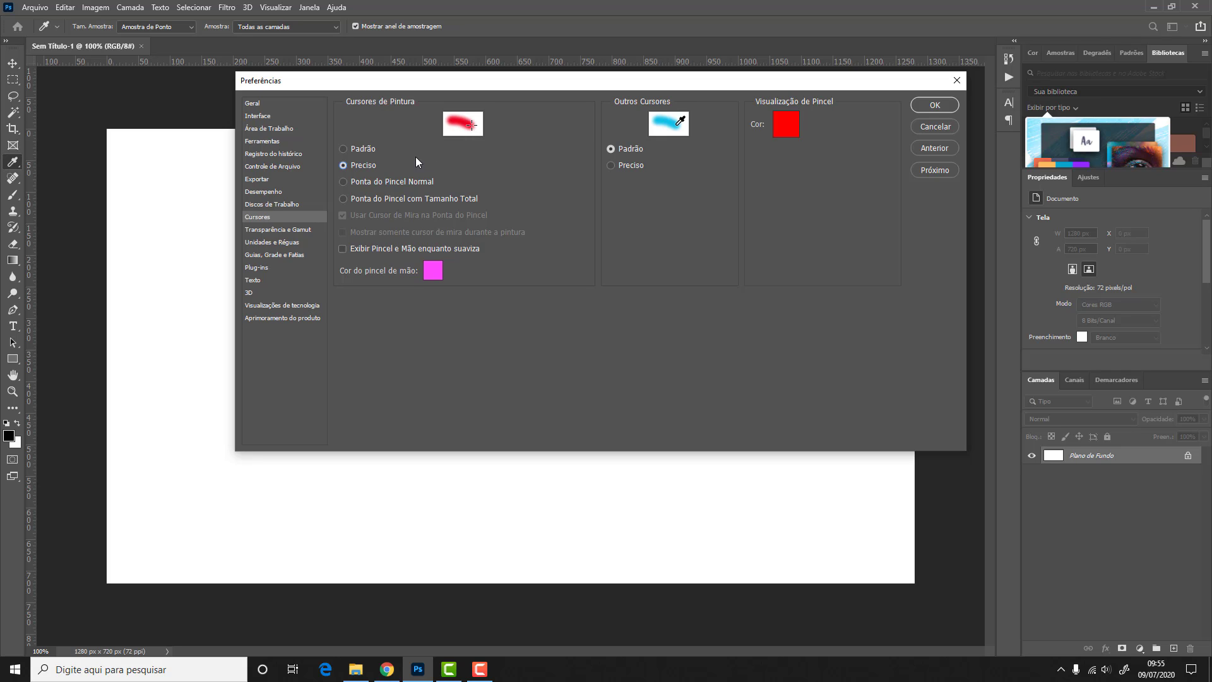
pyautogui.click(386, 183)
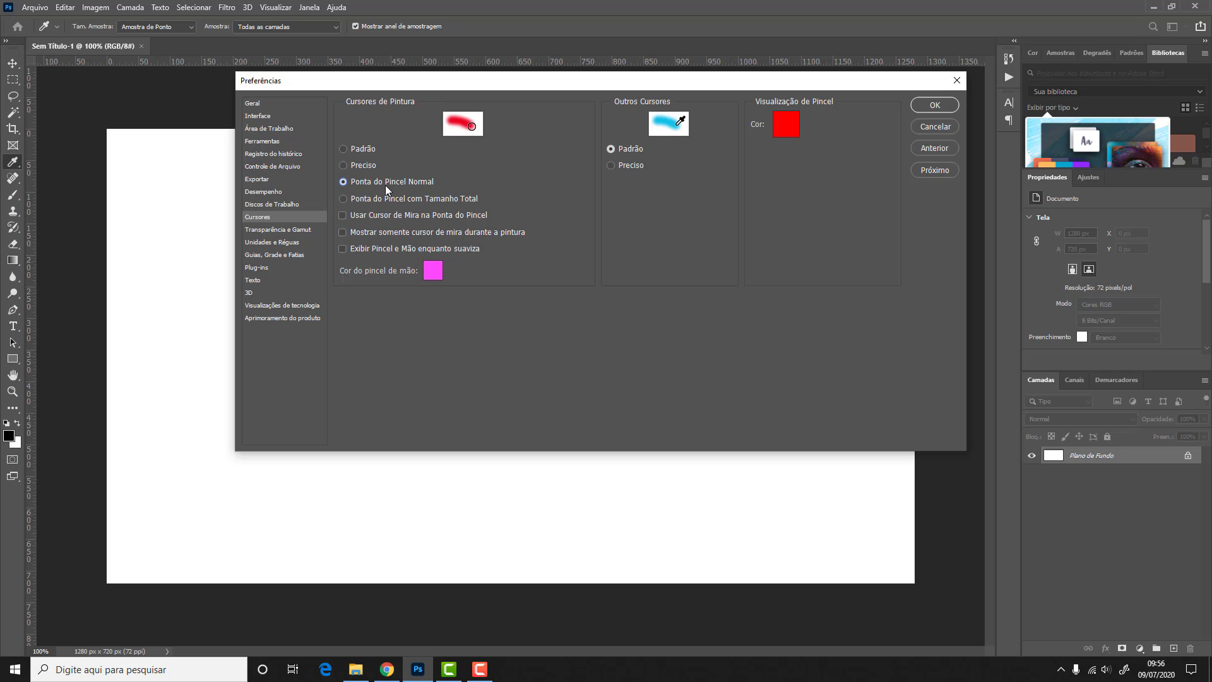
pyautogui.click(388, 198)
pyautogui.click(361, 184)
# Set Other Cursors to Precise and change the brush preview colour to pink
pyautogui.click(623, 169)
pyautogui.click(792, 129)
pyautogui.moveTo(608, 224); pyautogui.dragTo(612, 164)
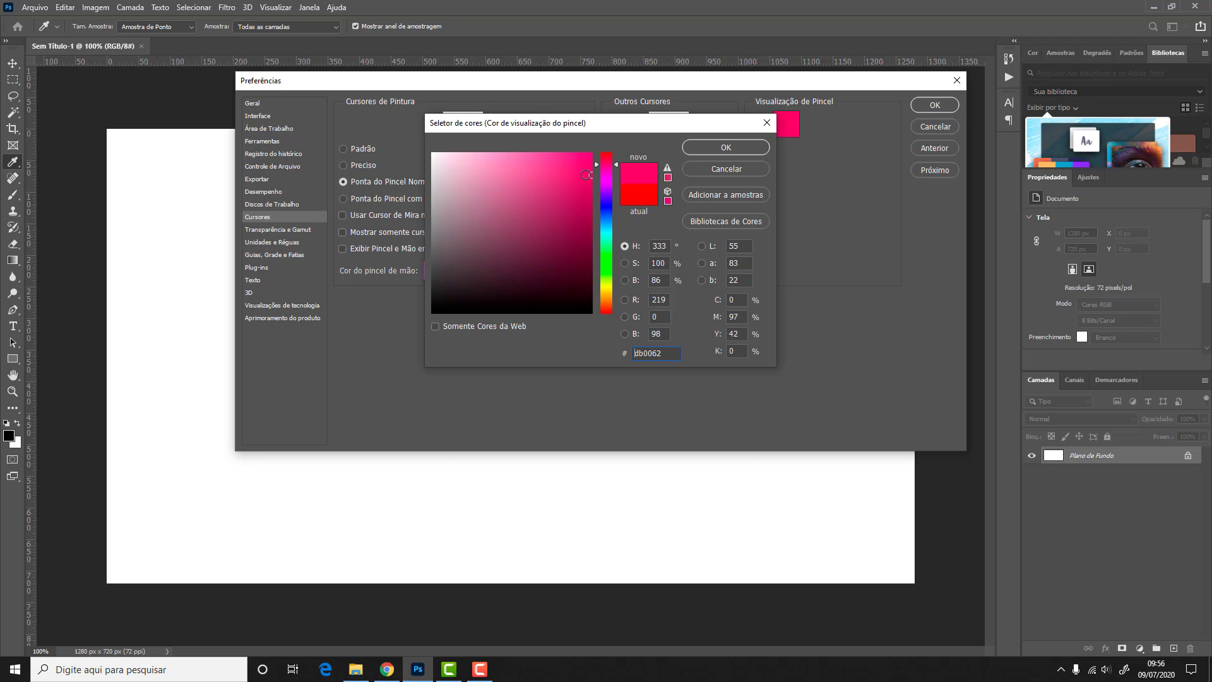
pyautogui.click(593, 163)
pyautogui.click(741, 145)
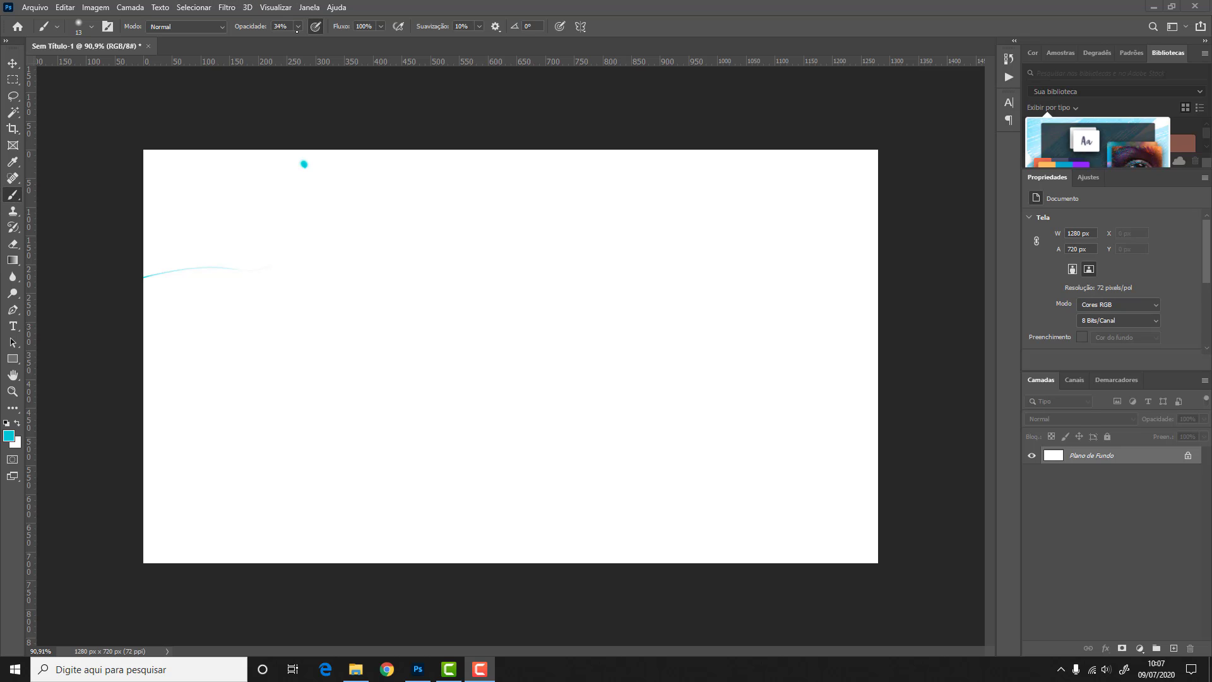
# Set brush opacity to 100% and flow to 11%, then paint a faint curved cyan stroke
pyautogui.click(297, 26)
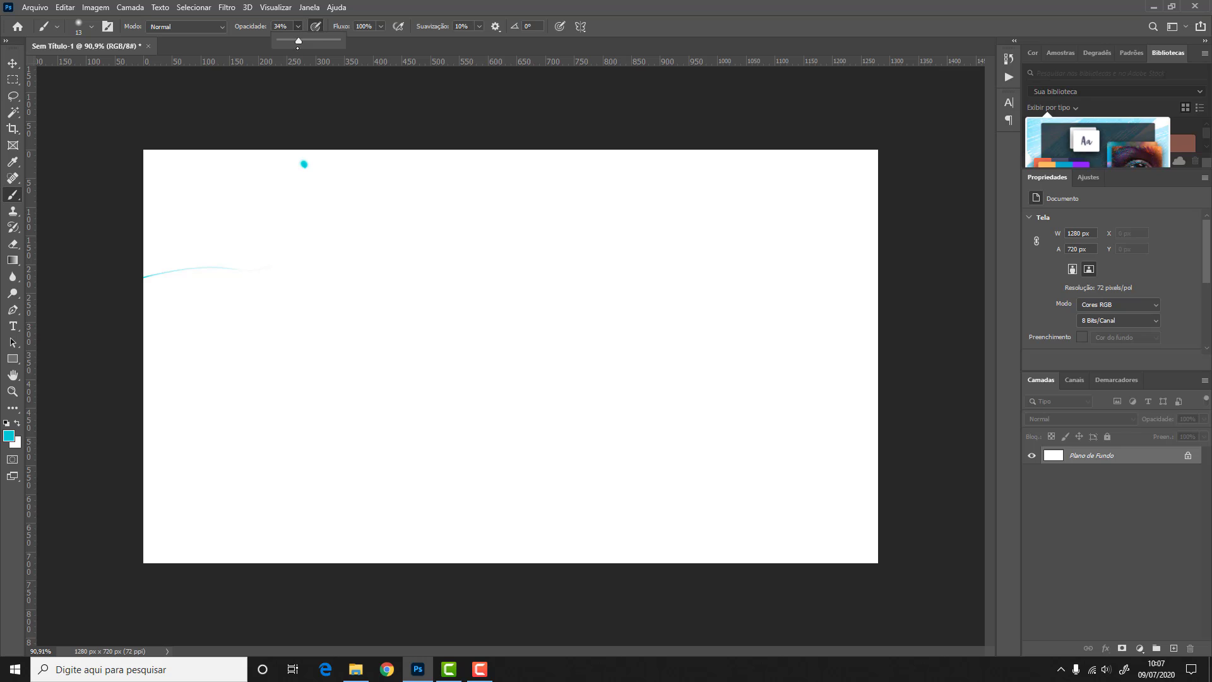
pyautogui.moveTo(299, 41); pyautogui.dragTo(336, 56)
pyautogui.click(380, 29)
pyautogui.click(380, 27)
pyautogui.moveTo(381, 40); pyautogui.dragTo(330, 40)
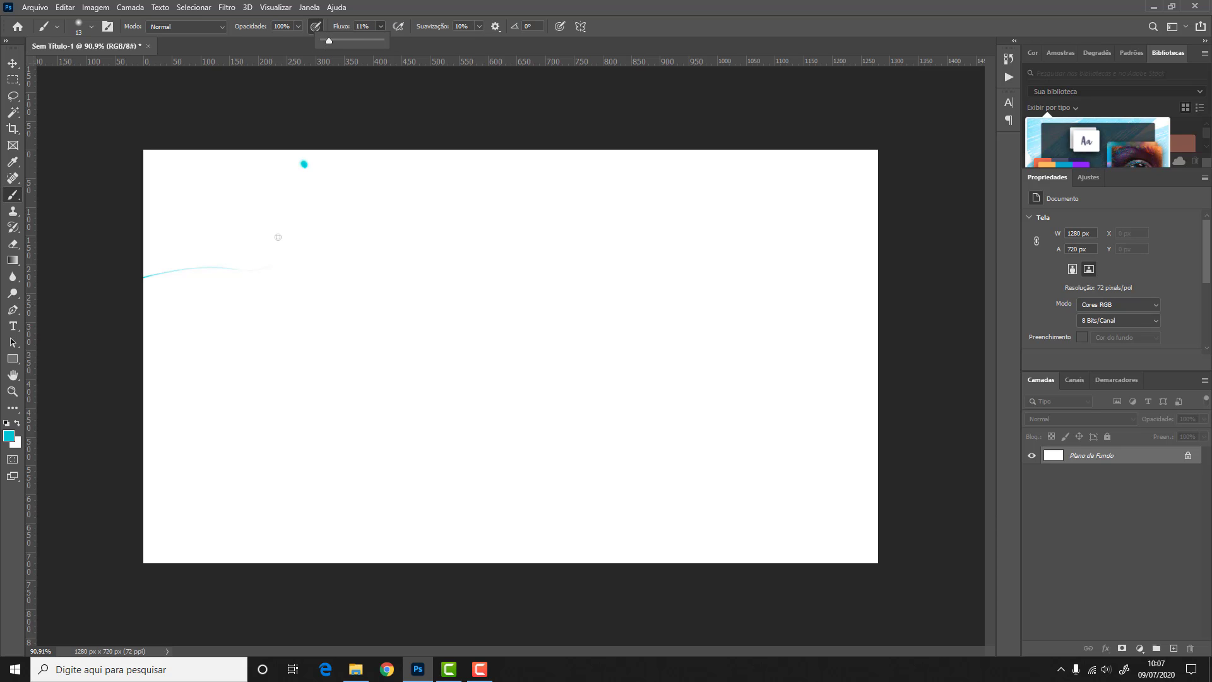
pyautogui.click(321, 203)
pyautogui.moveTo(324, 193); pyautogui.dragTo(308, 317)
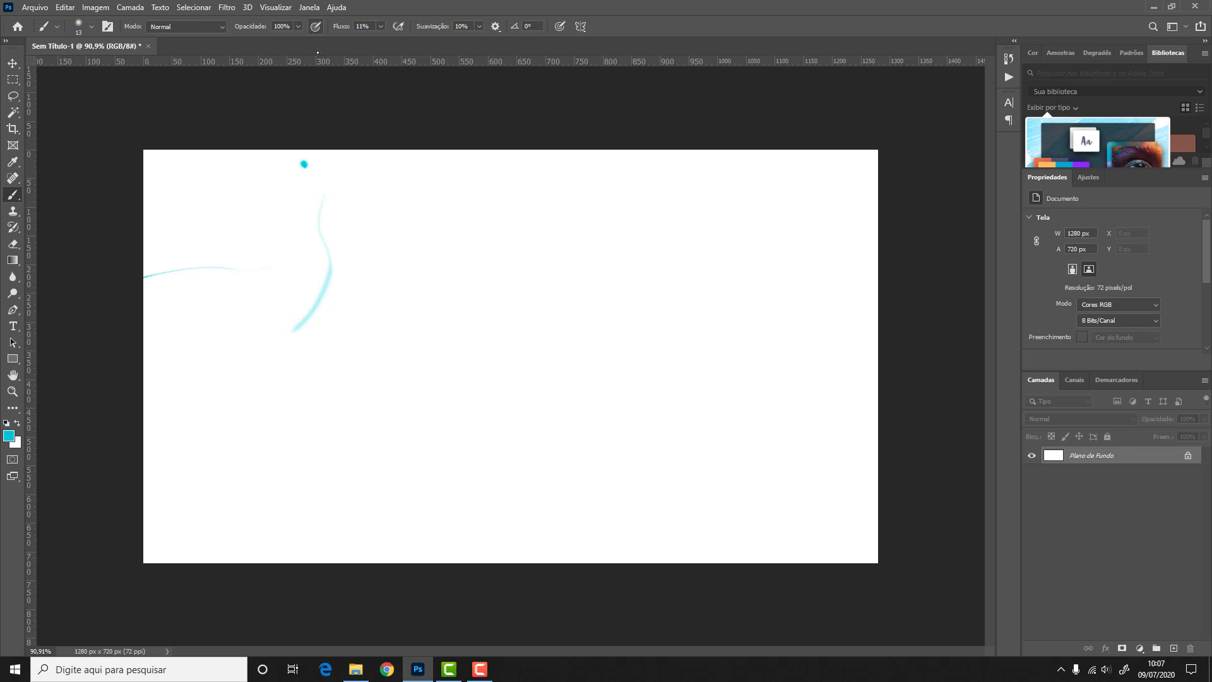
# Paint six faint vertical and diagonal cyan strokes across the middle and right of the canvas
pyautogui.moveTo(439, 204); pyautogui.dragTo(414, 385)
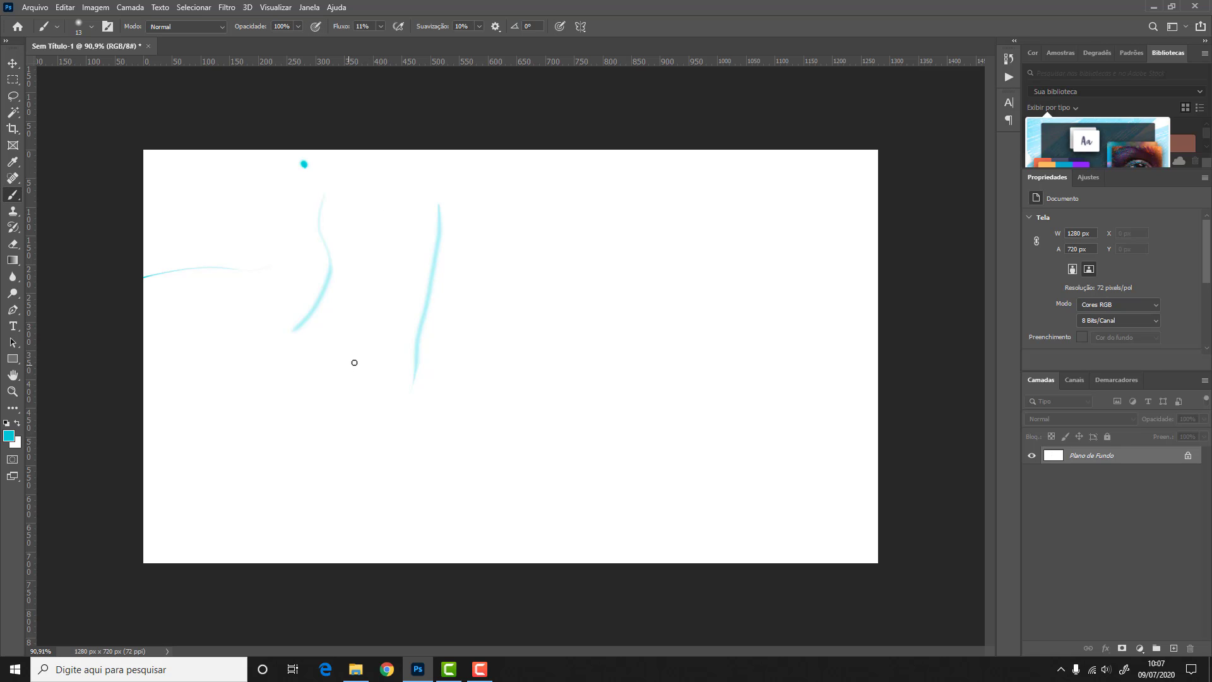
pyautogui.moveTo(551, 209); pyautogui.dragTo(527, 351)
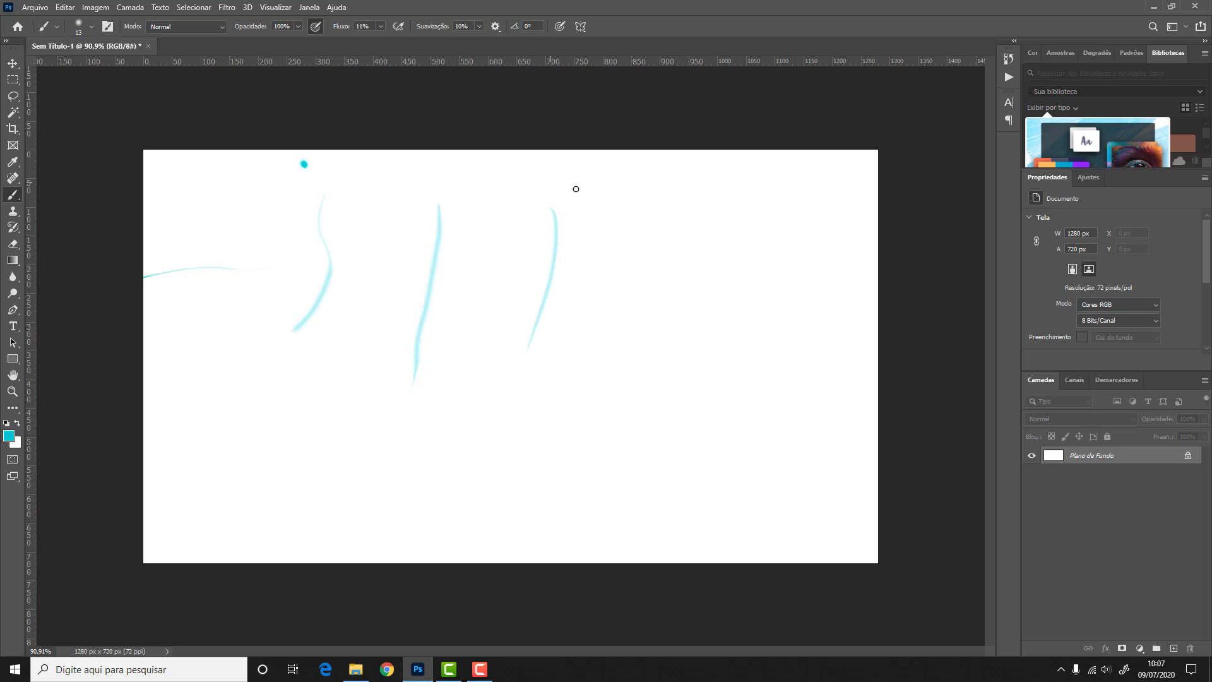
pyautogui.moveTo(609, 174)
pyautogui.mouseDown()
pyautogui.moveTo(625, 222)
pyautogui.moveTo(581, 374)
pyautogui.mouseUp()
pyautogui.moveTo(602, 218)
pyautogui.mouseDown()
pyautogui.moveTo(598, 274)
pyautogui.moveTo(570, 330)
pyautogui.mouseUp()
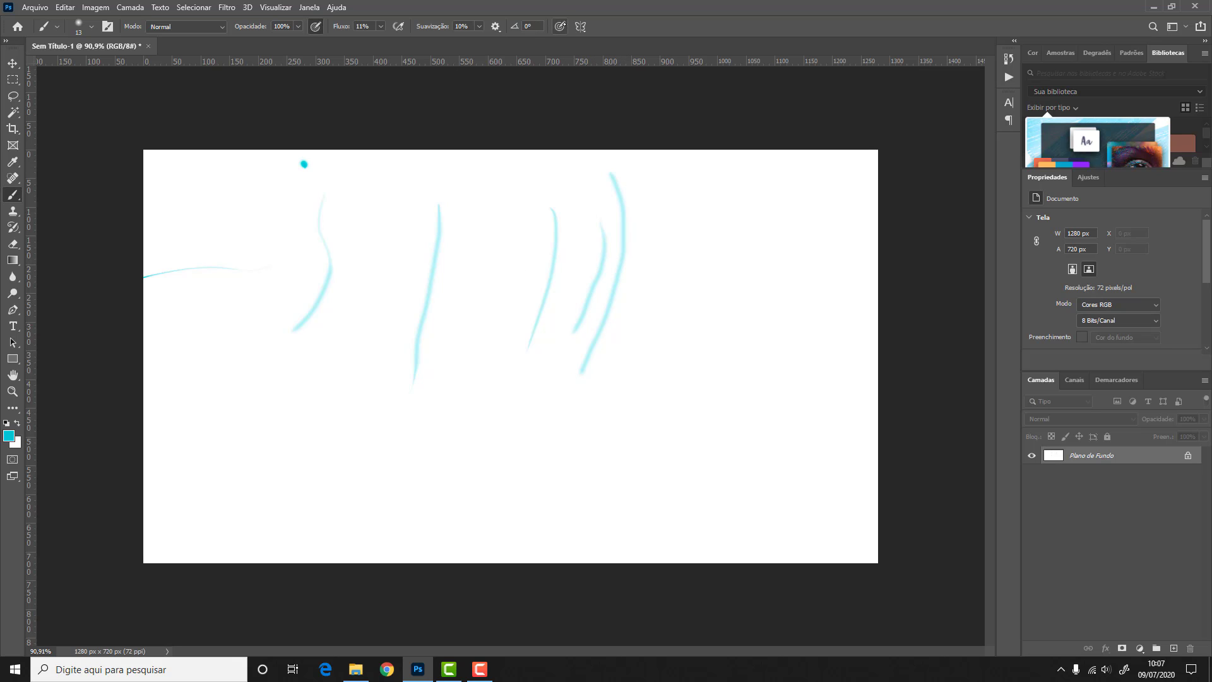
pyautogui.moveTo(671, 166)
pyautogui.mouseDown()
pyautogui.moveTo(676, 237)
pyautogui.moveTo(628, 336)
pyautogui.mouseUp()
pyautogui.moveTo(738, 184)
pyautogui.mouseDown()
pyautogui.moveTo(670, 386)
pyautogui.moveTo(633, 412)
pyautogui.mouseUp()
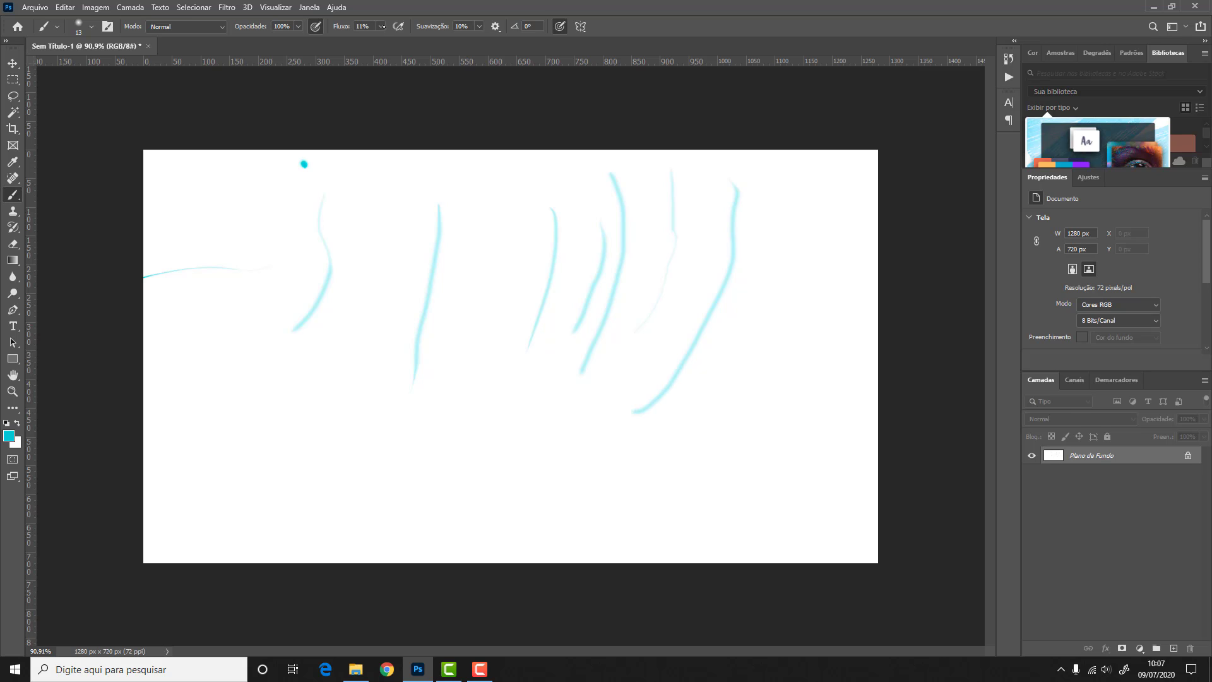
pyautogui.click(381, 27)
# Raise brush flow to 100% and paint a thick and a thinner solid cyan stroke on the left
pyautogui.click(423, 40)
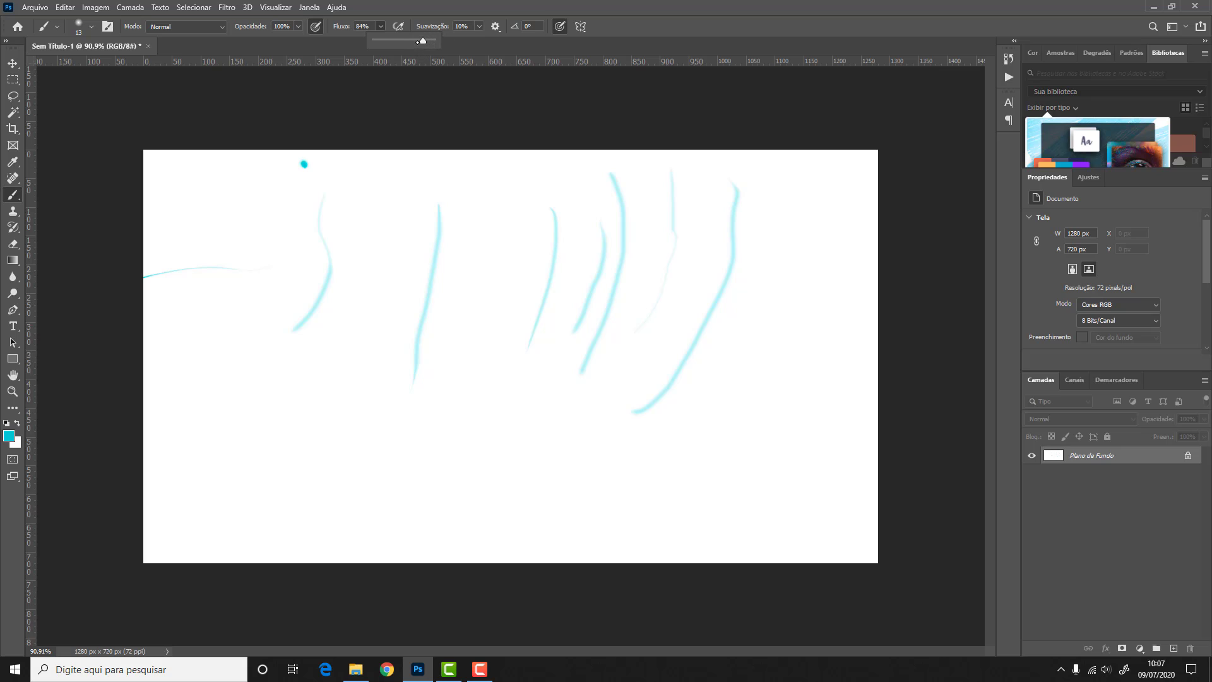
pyautogui.moveTo(423, 41); pyautogui.dragTo(435, 40)
pyautogui.moveTo(260, 170); pyautogui.dragTo(224, 311)
pyautogui.moveTo(356, 188); pyautogui.dragTo(339, 313)
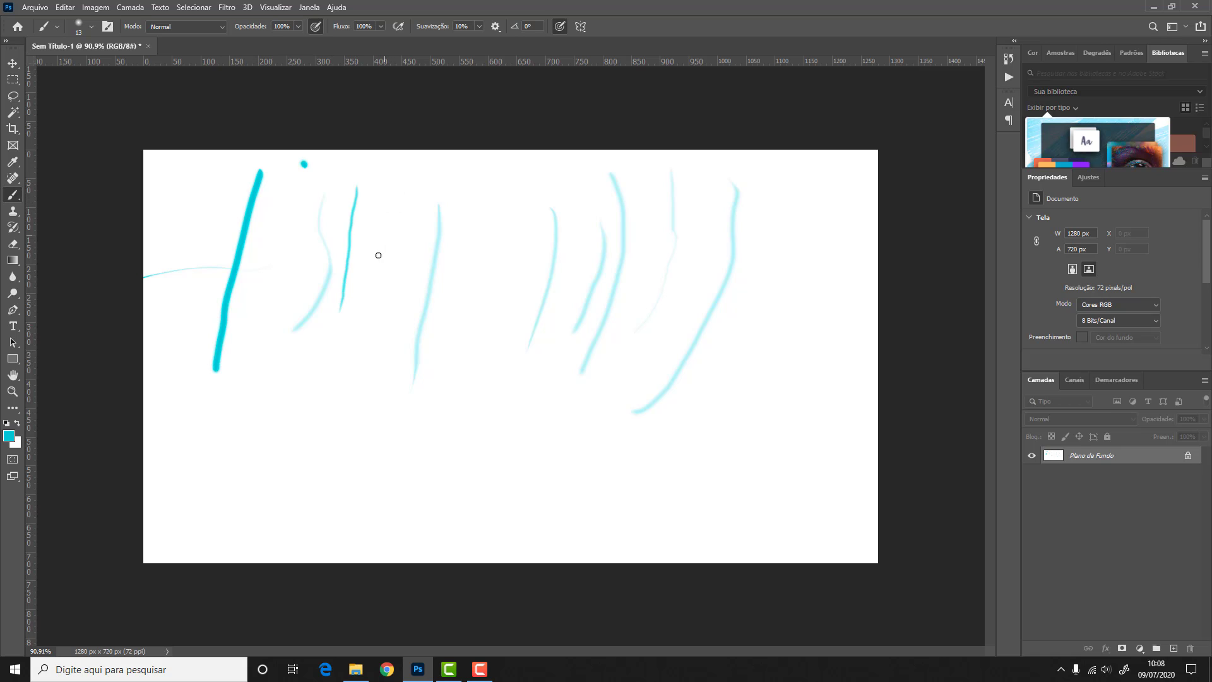
# Add a short stroke, a diagonal stroke and a short lower stroke in cyan
pyautogui.moveTo(375, 259); pyautogui.dragTo(371, 282)
pyautogui.moveTo(396, 214); pyautogui.dragTo(325, 416)
pyautogui.press('Return')
pyautogui.click(281, 388)
pyautogui.moveTo(278, 381); pyautogui.dragTo(321, 398)
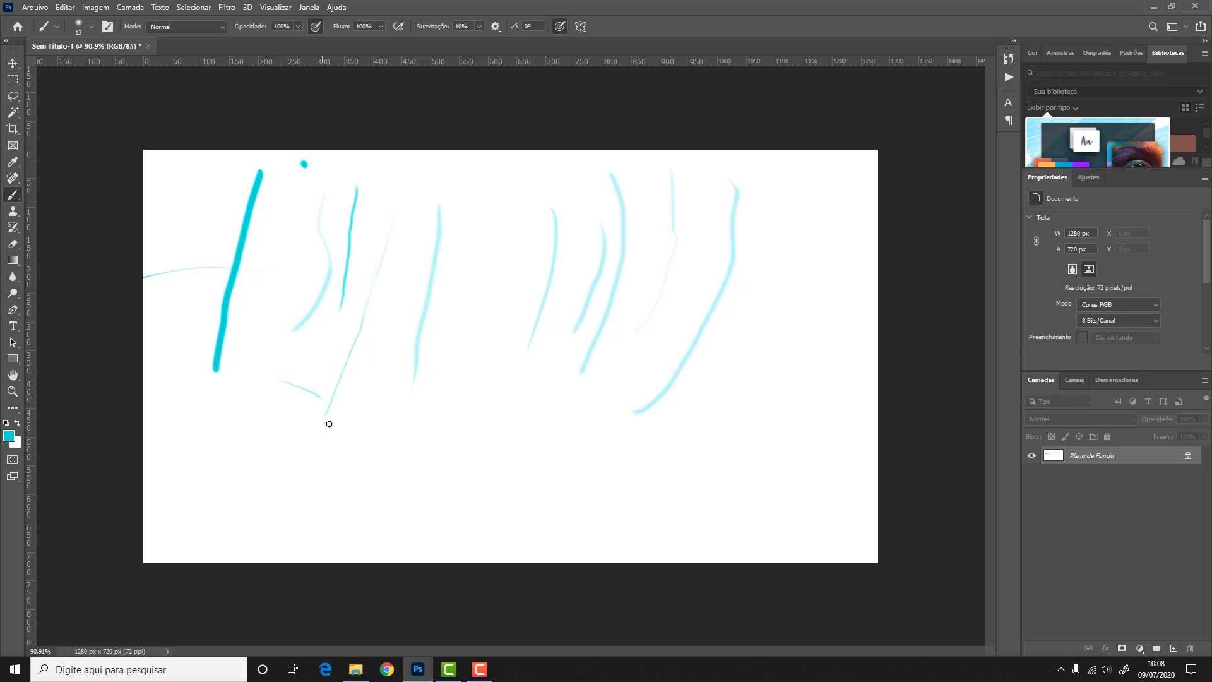